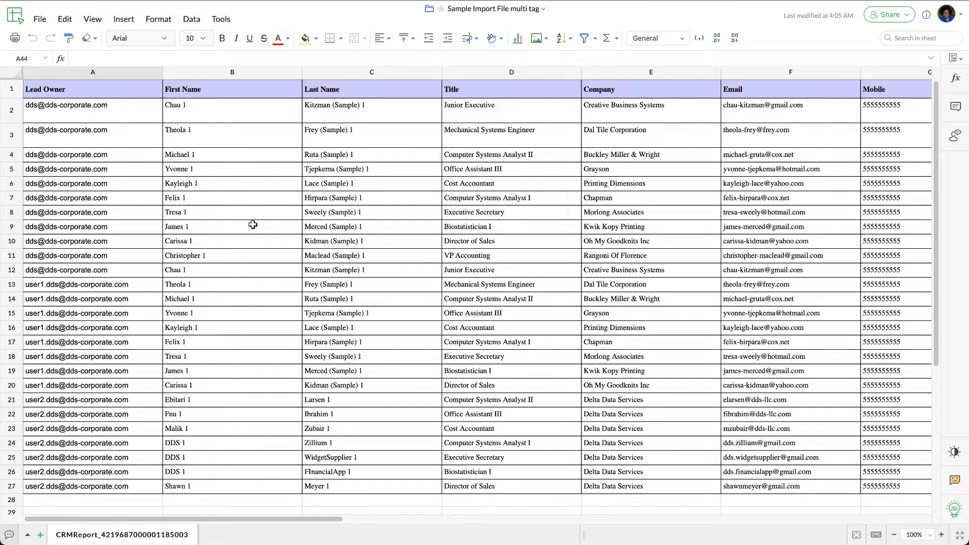
Scroll across the lead spreadsheet's columns through to Tag and open the File menu
{"action": "scroll", "coordinate": [252, 225], "scroll_direction": "right", "scroll_amount": 8}
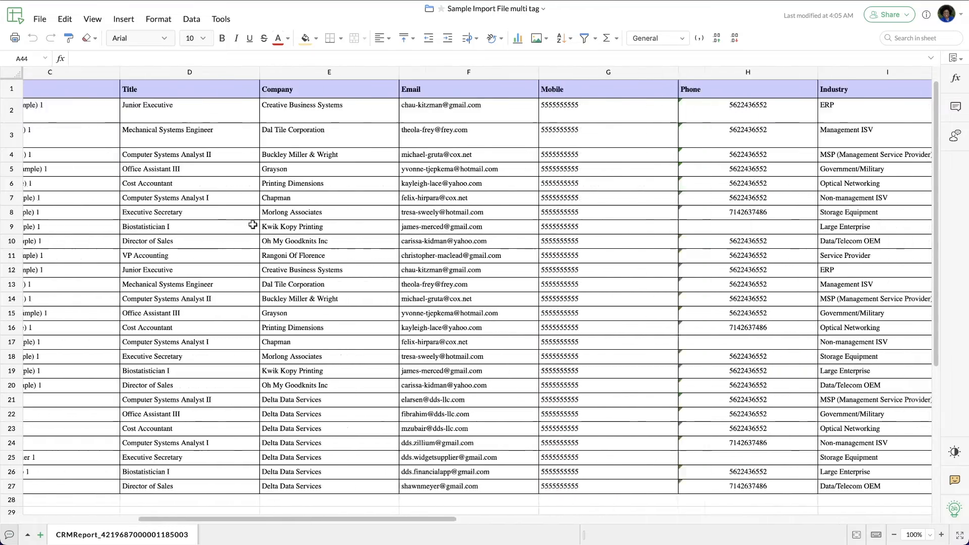
{"action": "scroll", "coordinate": [253, 224], "scroll_direction": "right", "scroll_amount": 15}
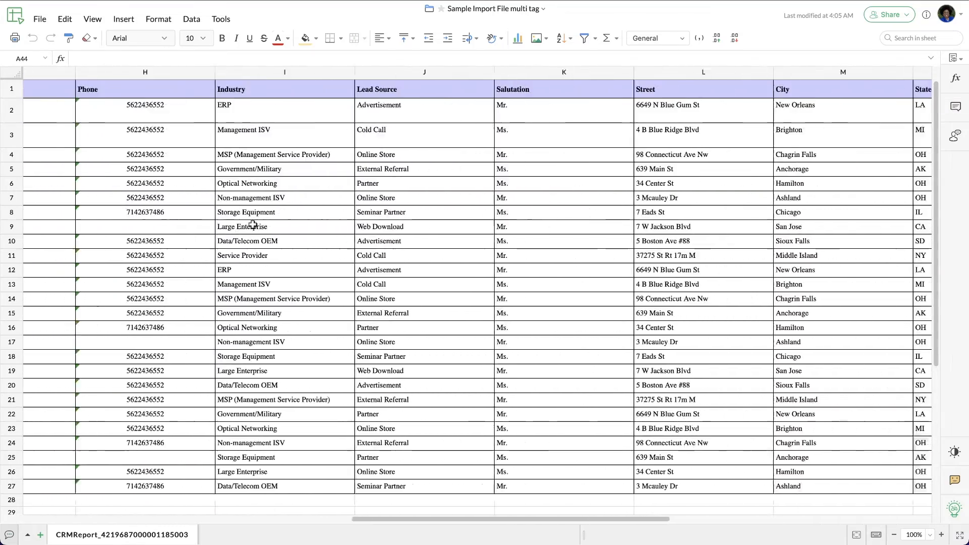
{"action": "scroll", "coordinate": [252, 225], "scroll_direction": "right", "scroll_amount": 3}
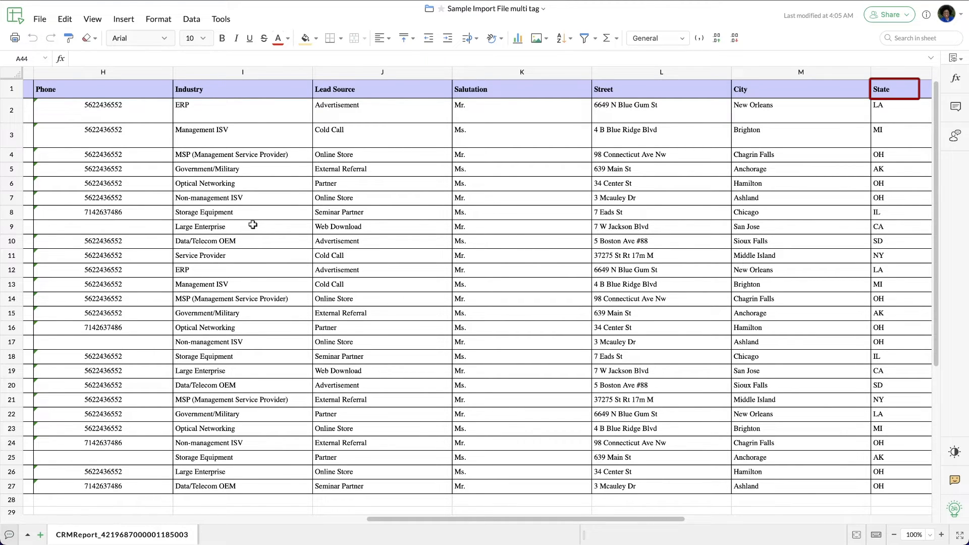
{"action": "scroll", "coordinate": [253, 225], "scroll_direction": "right", "scroll_amount": 10}
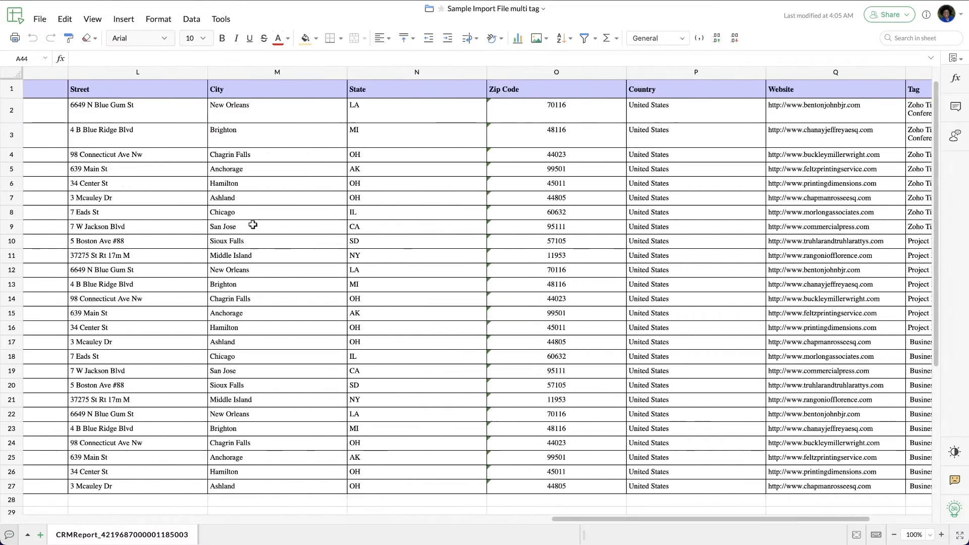
{"action": "scroll", "coordinate": [253, 224], "scroll_direction": "right", "scroll_amount": 5}
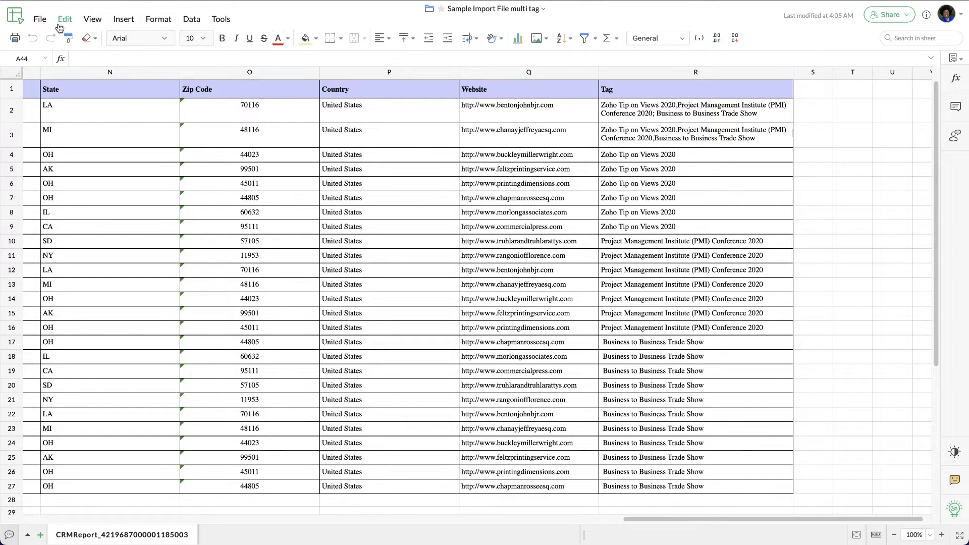
{"action": "left_click", "coordinate": [40, 20]}
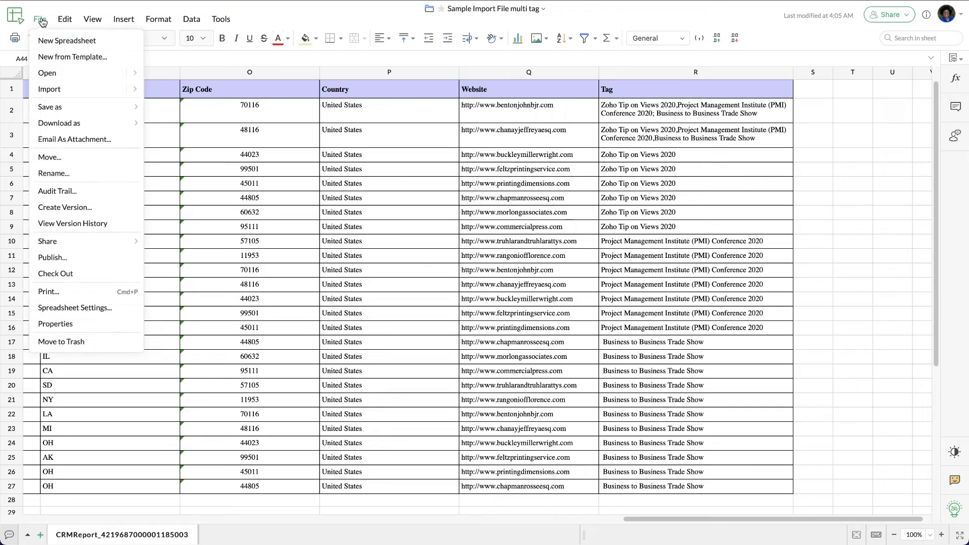
{"action": "mouse_move", "coordinate": [112, 130]}
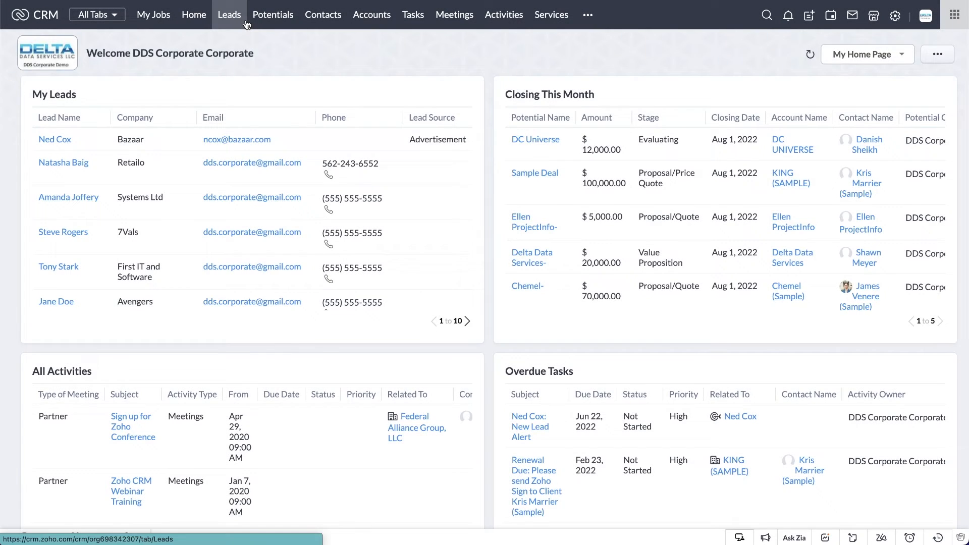
Open the Import Leads page from the Leads module
{"action": "left_click", "coordinate": [245, 24]}
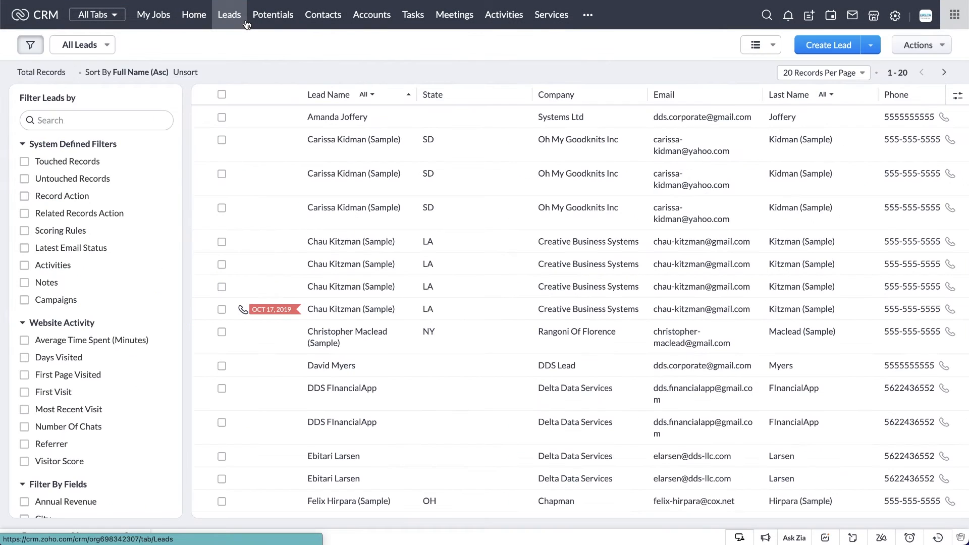
{"action": "left_click", "coordinate": [867, 48]}
{"action": "left_click", "coordinate": [851, 67]}
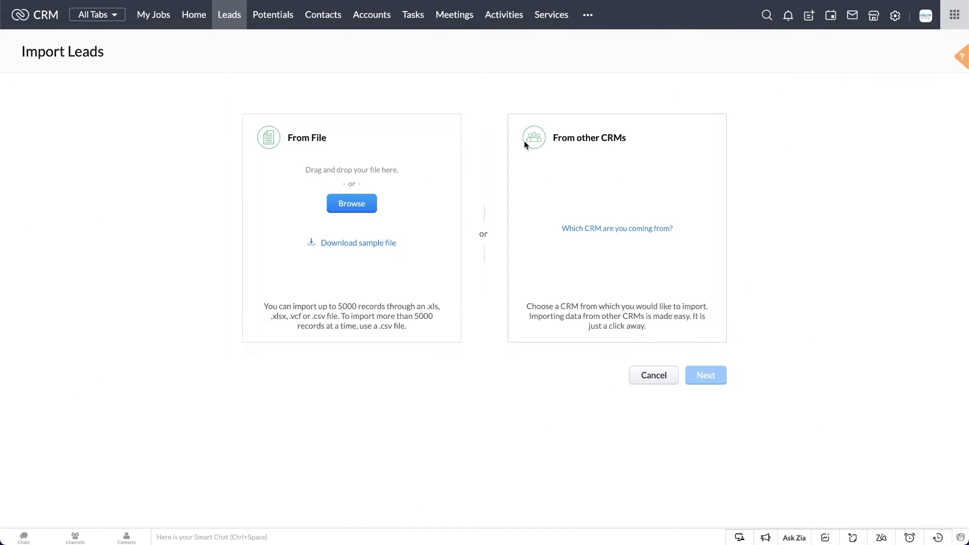
Upload the Sample Import File multi tag CSV from Downloads and continue
{"action": "left_click", "coordinate": [365, 198]}
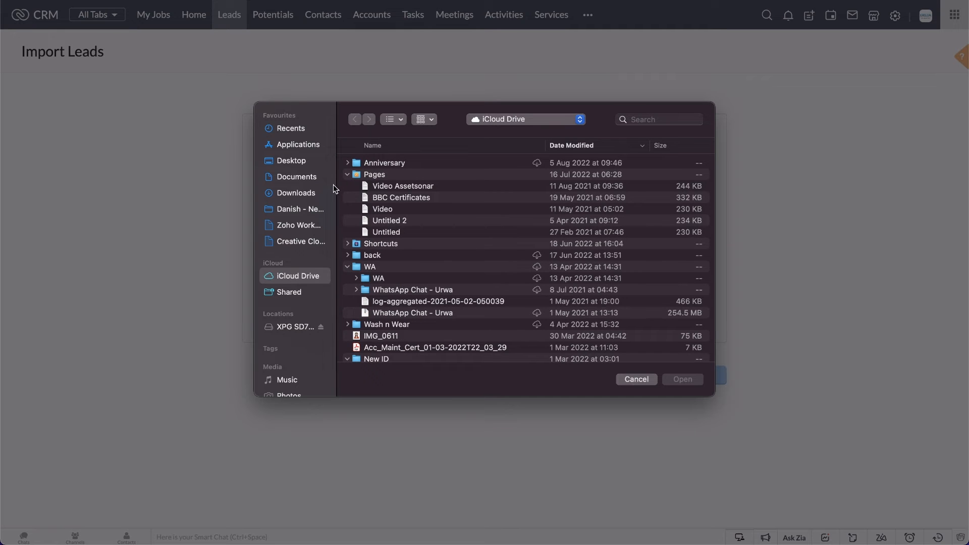
{"action": "left_click", "coordinate": [312, 194]}
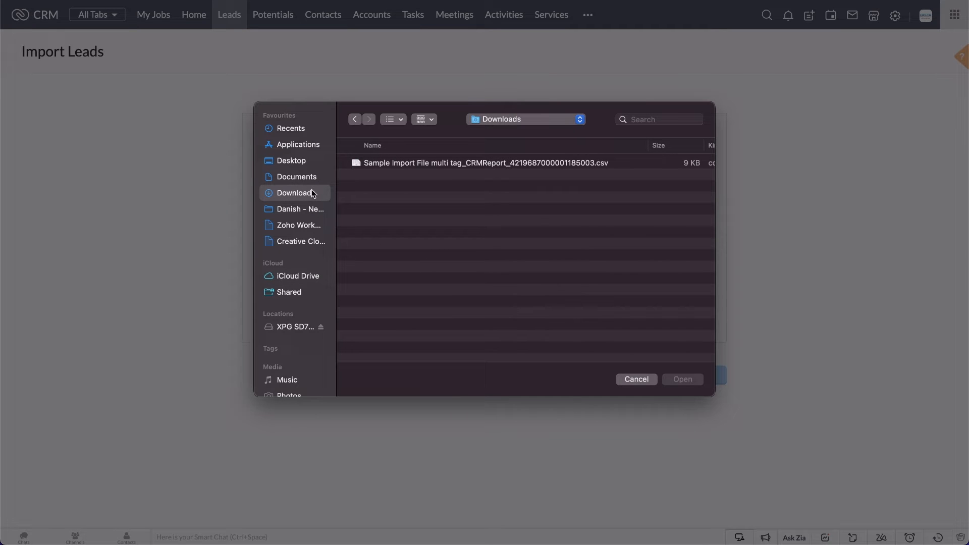
{"action": "left_click", "coordinate": [403, 166]}
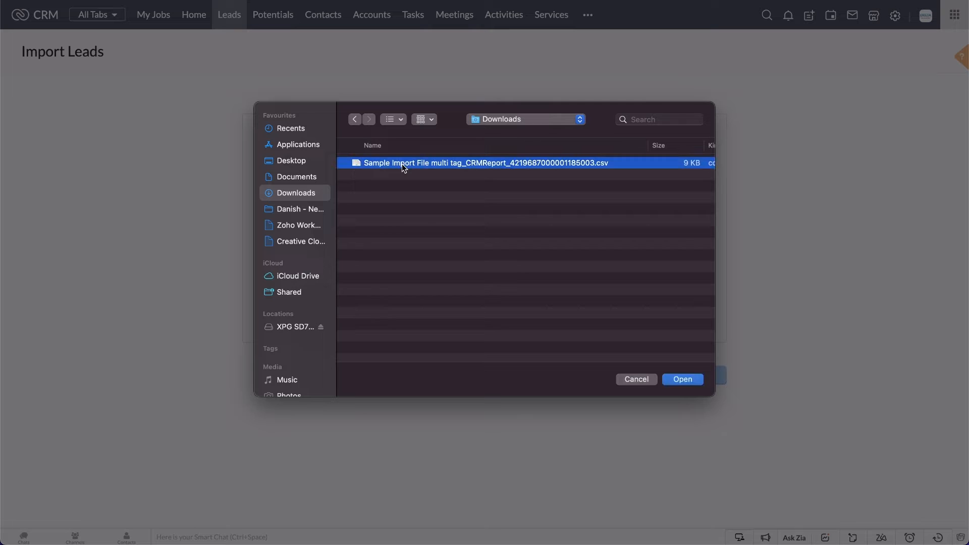
{"action": "left_click", "coordinate": [687, 379]}
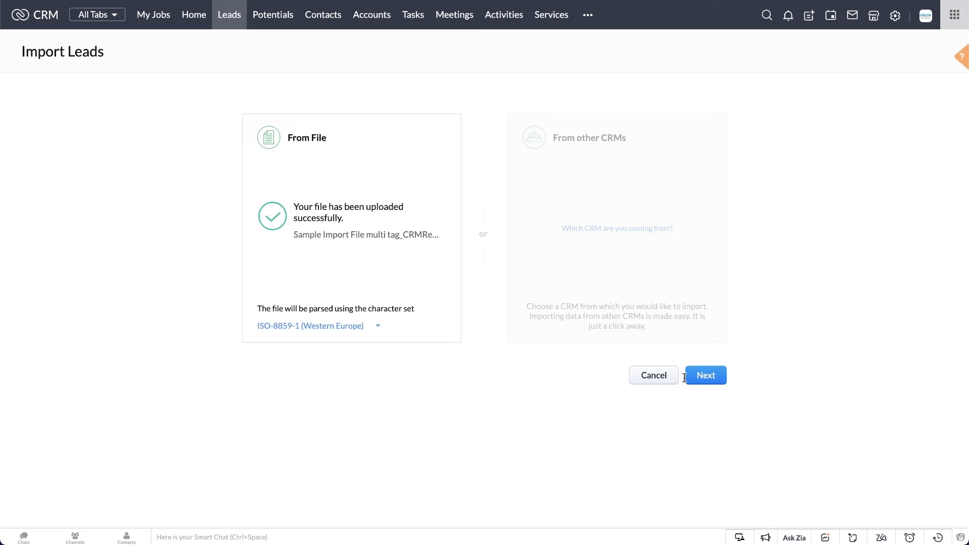
{"action": "left_click", "coordinate": [701, 377]}
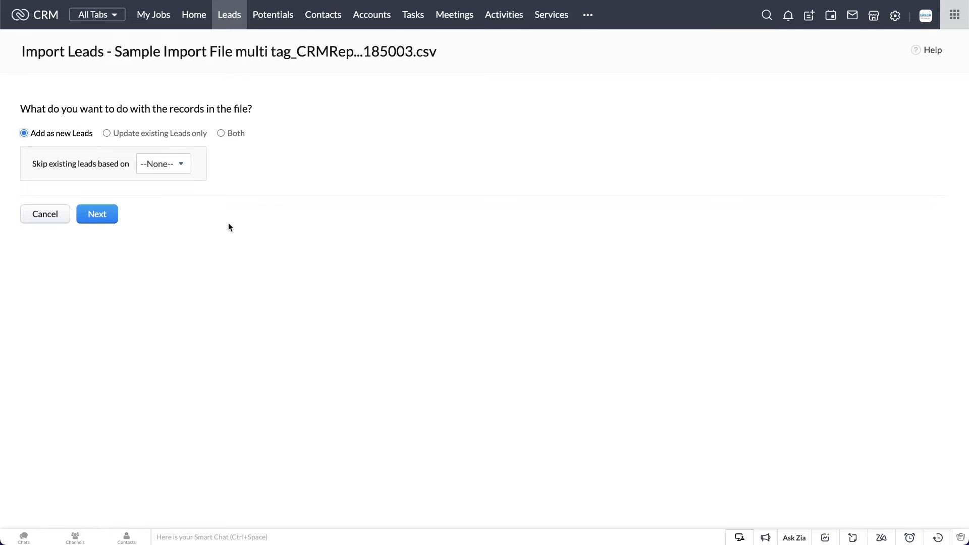
Add the records as new leads without skipping existing leads and proceed to field mapping
{"action": "left_click", "coordinate": [180, 165]}
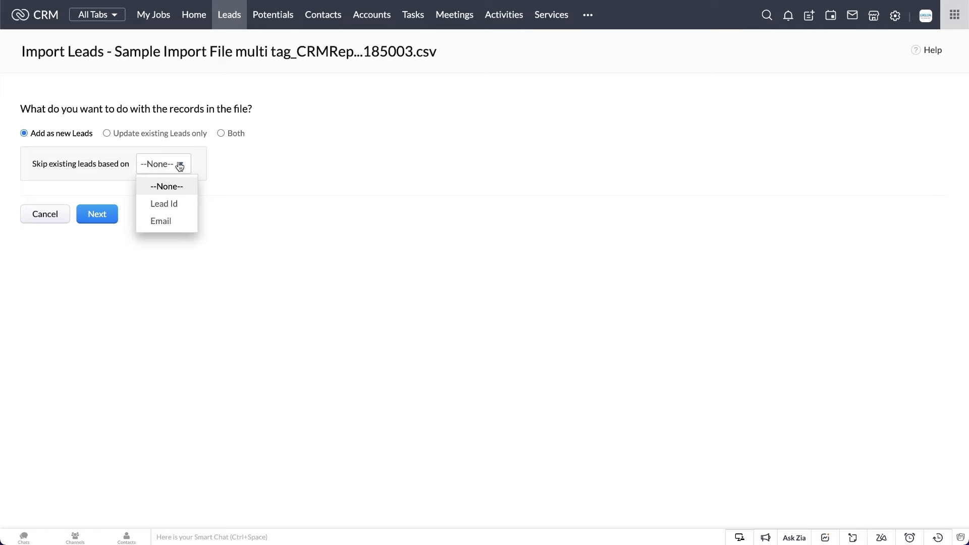
{"action": "left_click", "coordinate": [169, 172]}
{"action": "left_click", "coordinate": [97, 214]}
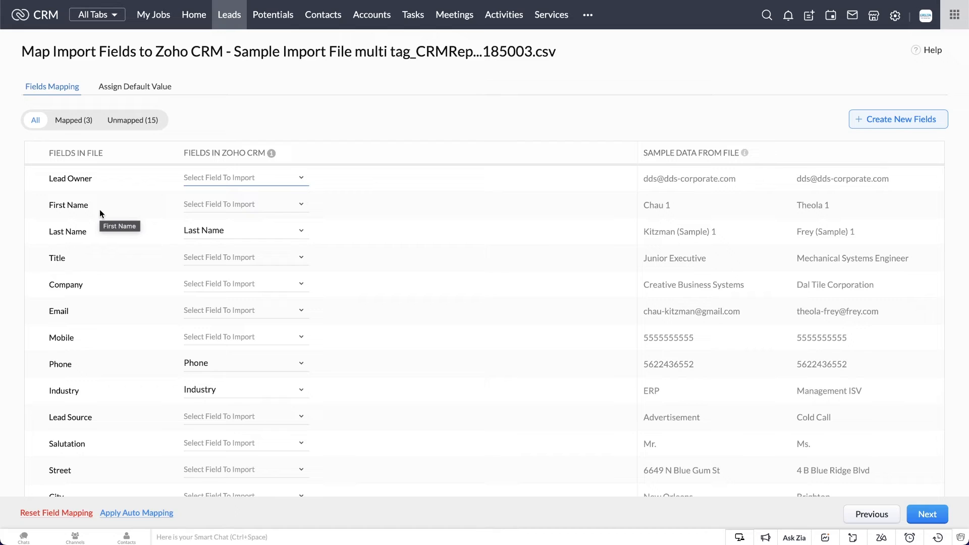
Map the Lead Owner column to Lead Owner (Email)
{"action": "left_click", "coordinate": [212, 178]}
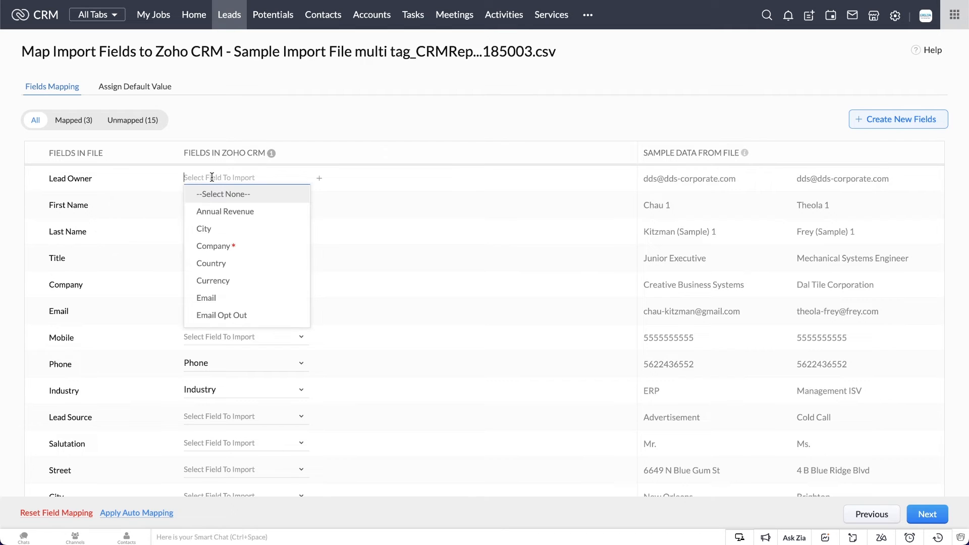
{"action": "type", "text": "lead"}
{"action": "left_click", "coordinate": [217, 194]}
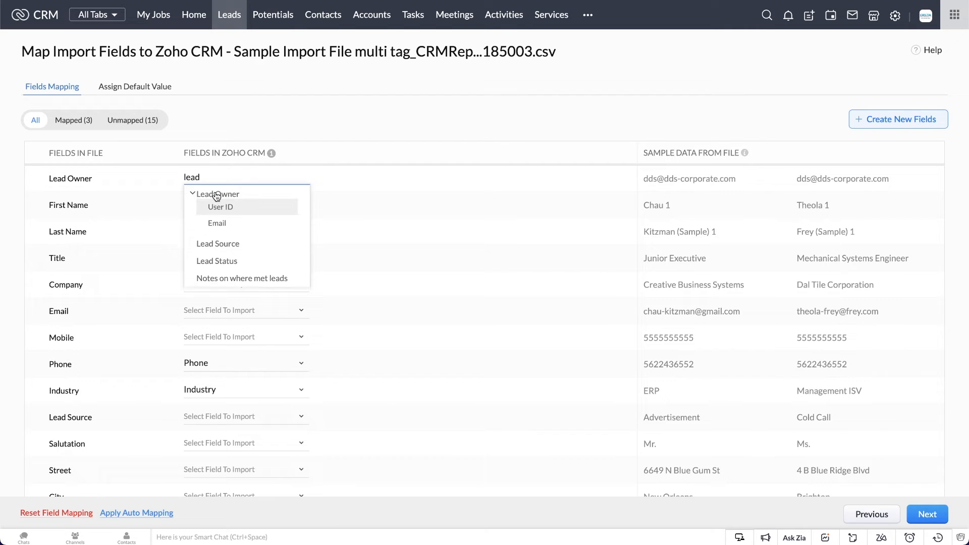
{"action": "left_click", "coordinate": [217, 224]}
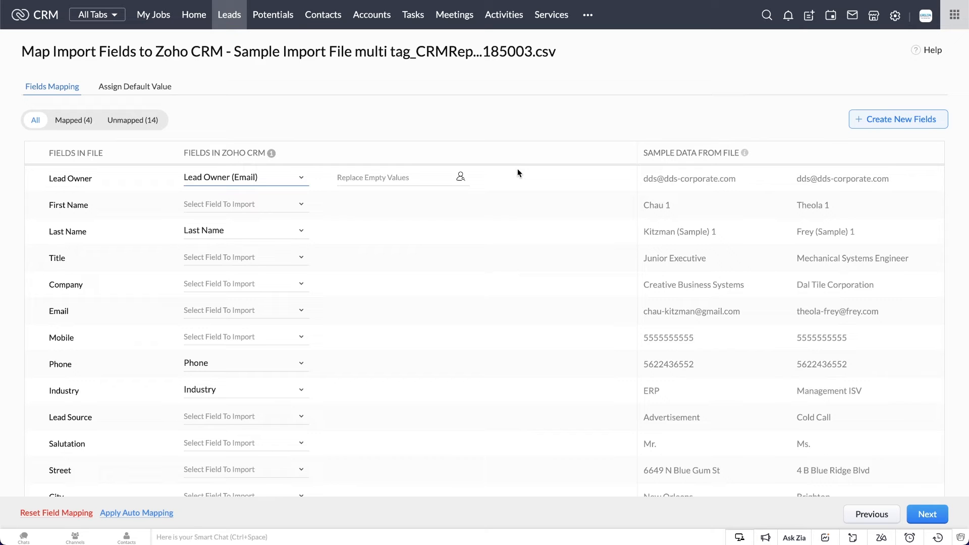
Apply auto mapping to the remaining fields and continue
{"action": "left_click", "coordinate": [147, 513]}
{"action": "left_click", "coordinate": [526, 91]}
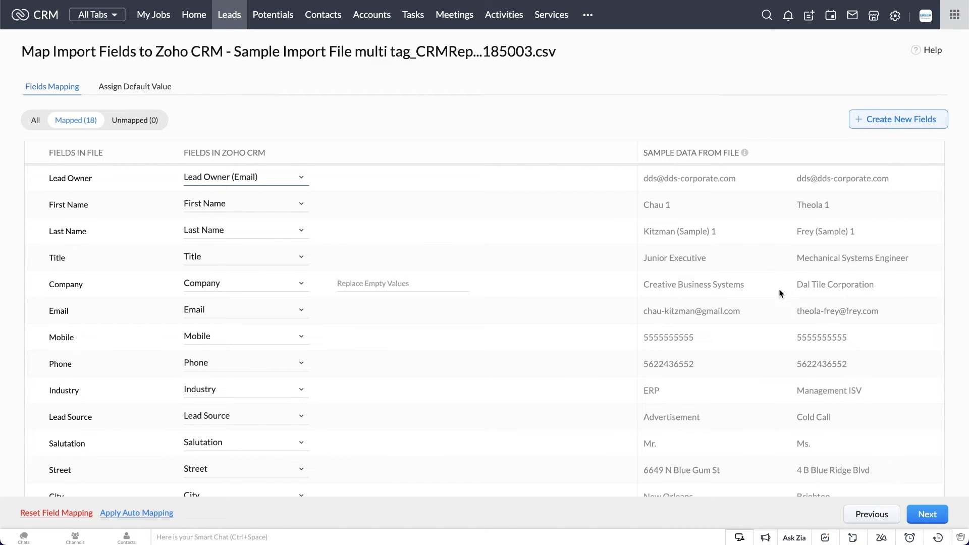
{"action": "left_click", "coordinate": [927, 514]}
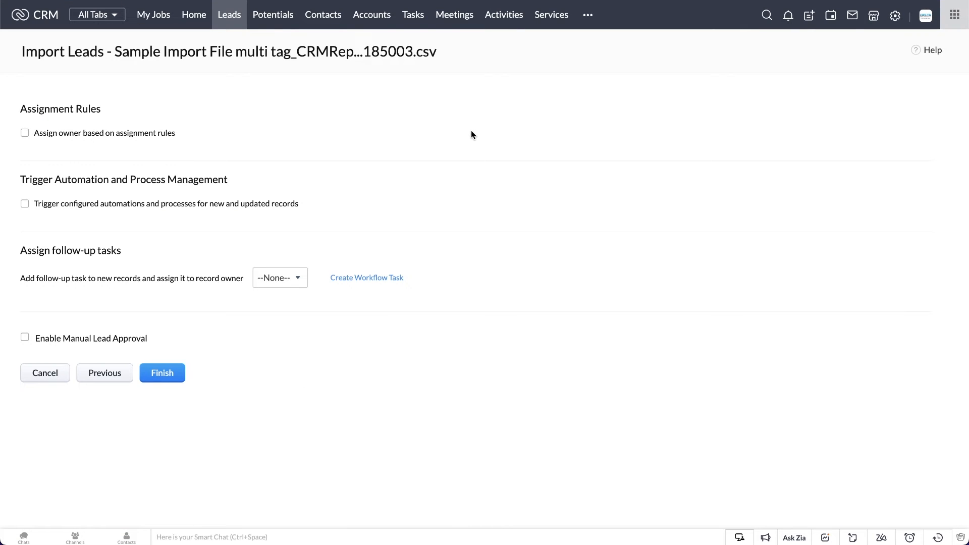
Leave follow-up tasks at None and manual lead approval off, and finish the import
{"action": "left_click", "coordinate": [283, 279]}
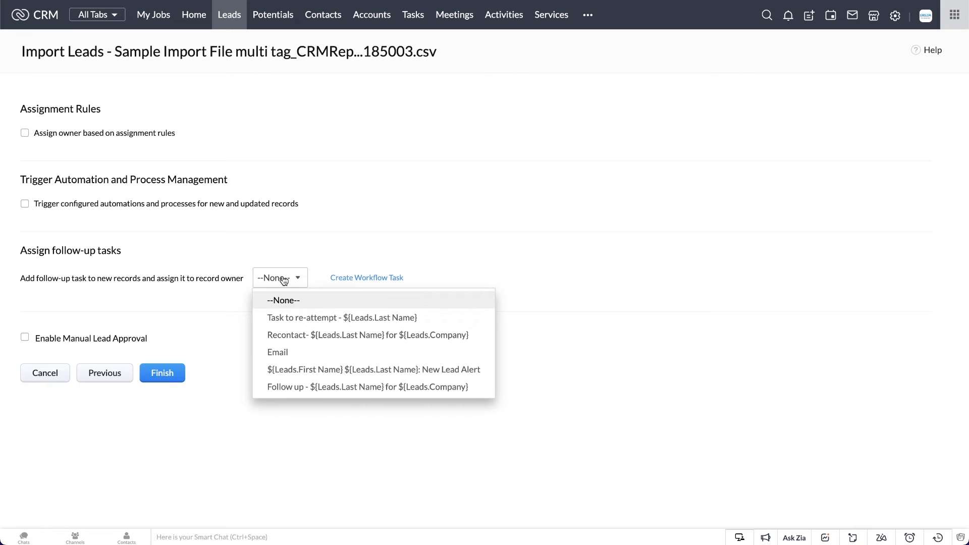
{"action": "left_click", "coordinate": [284, 280]}
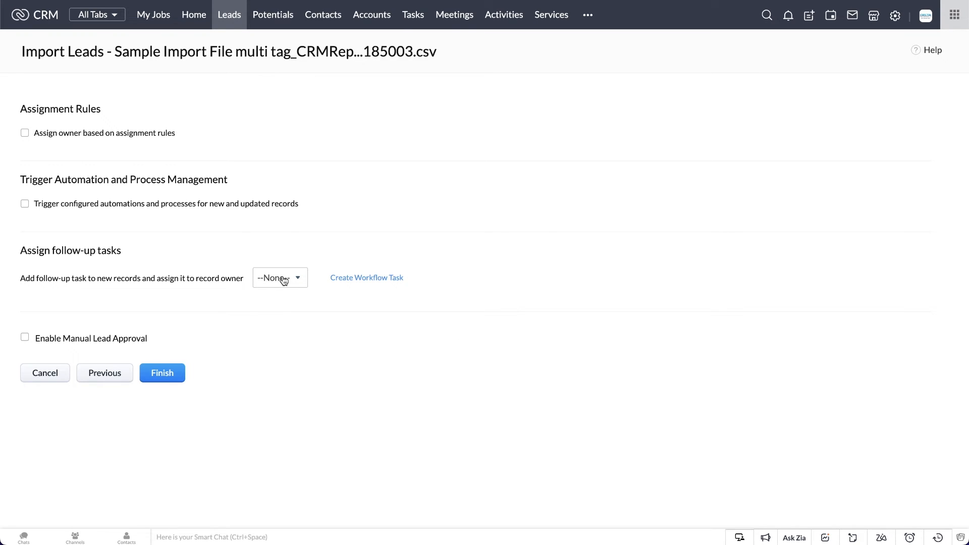
{"action": "left_click", "coordinate": [109, 340]}
{"action": "left_click", "coordinate": [109, 342]}
{"action": "left_click", "coordinate": [171, 374]}
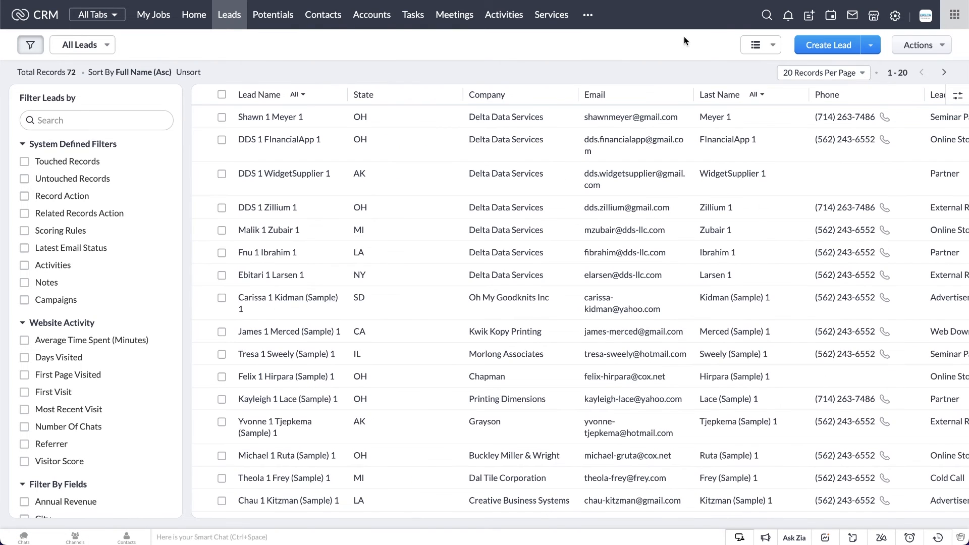
Open the import history under Data Administration in Setup
{"action": "left_click", "coordinate": [893, 17]}
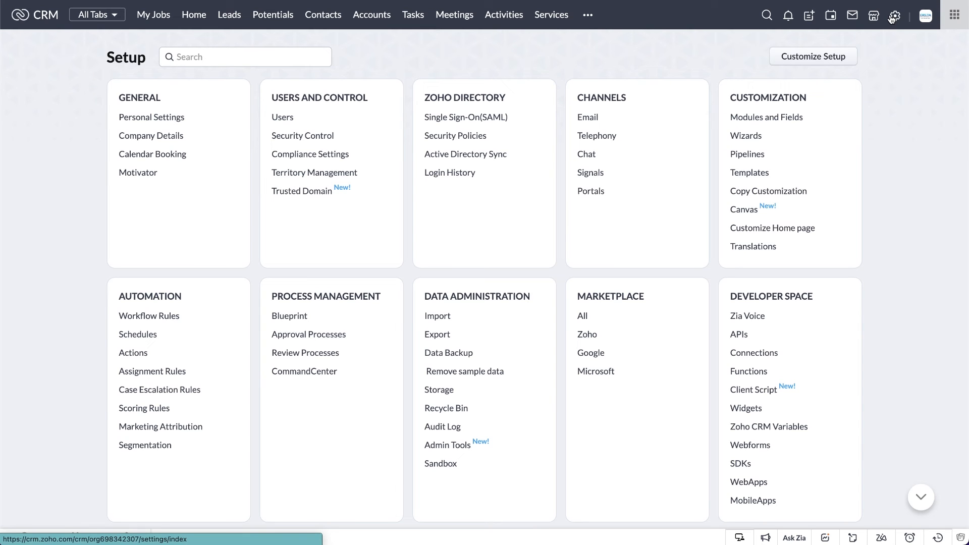
{"action": "left_click", "coordinate": [442, 322]}
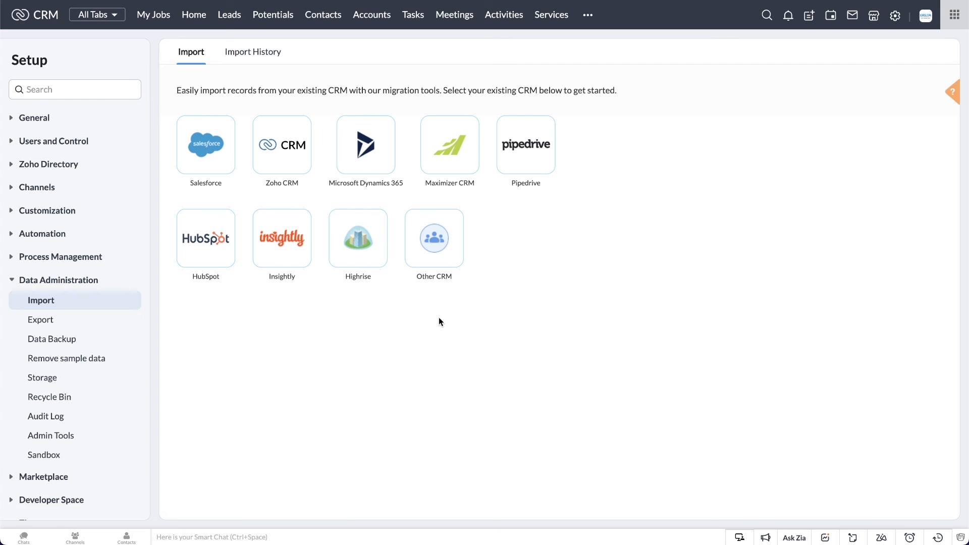
{"action": "left_click", "coordinate": [263, 58]}
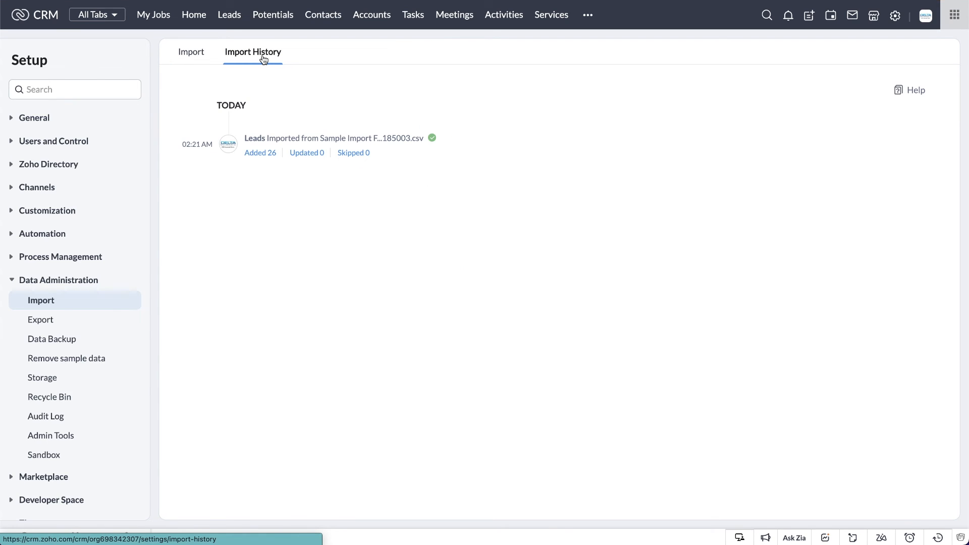
Start undoing the Sample Import File multi tag lead import
{"action": "mouse_move", "coordinate": [304, 149]}
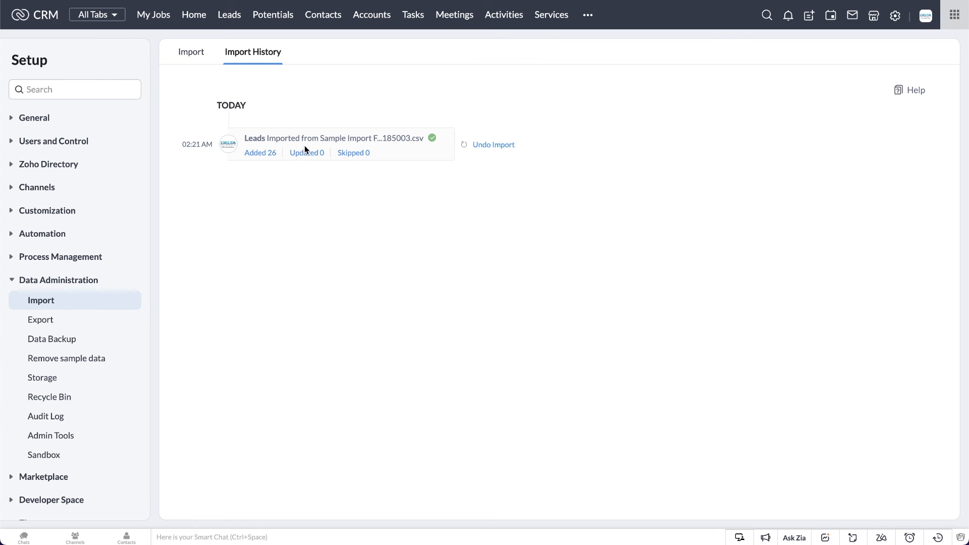
{"action": "left_click", "coordinate": [498, 145]}
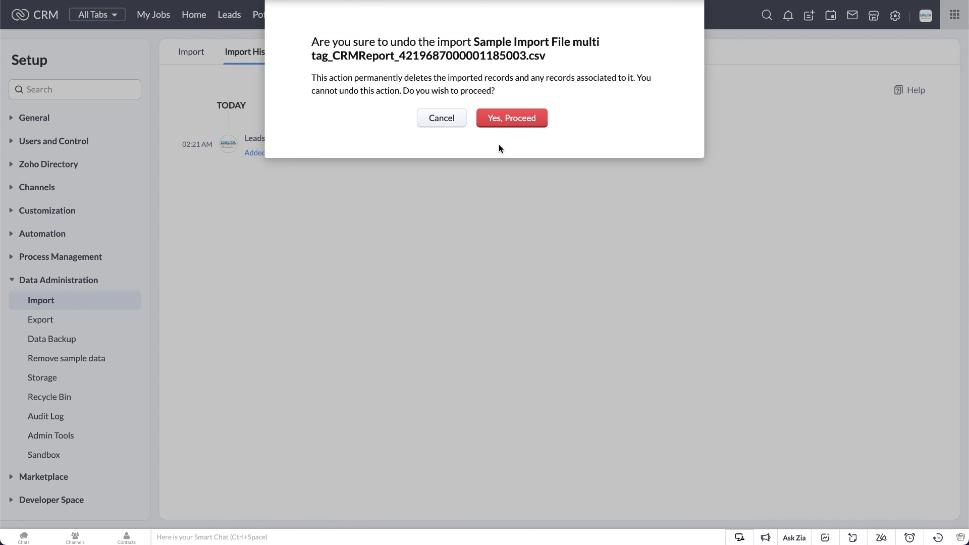